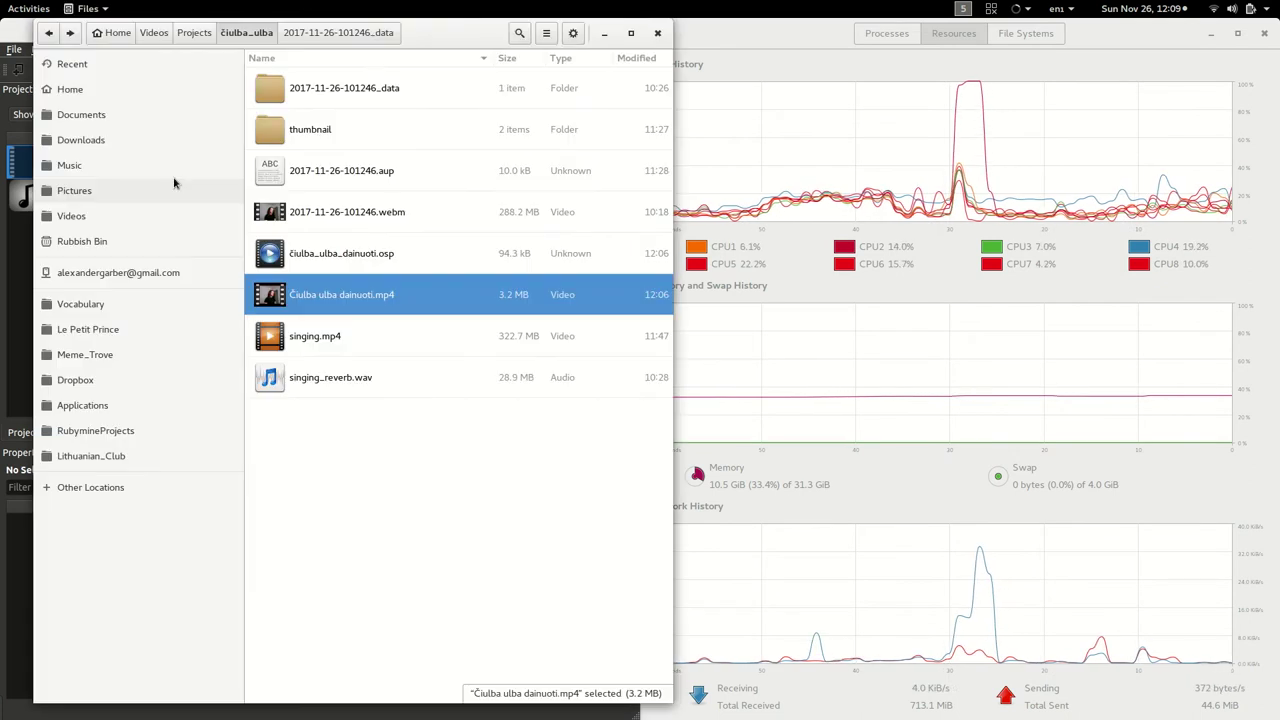
Step: Snap the Files window showing the čiulba_ulba folder to the right half of the screen
{"action": "key", "text": "super+Right"}
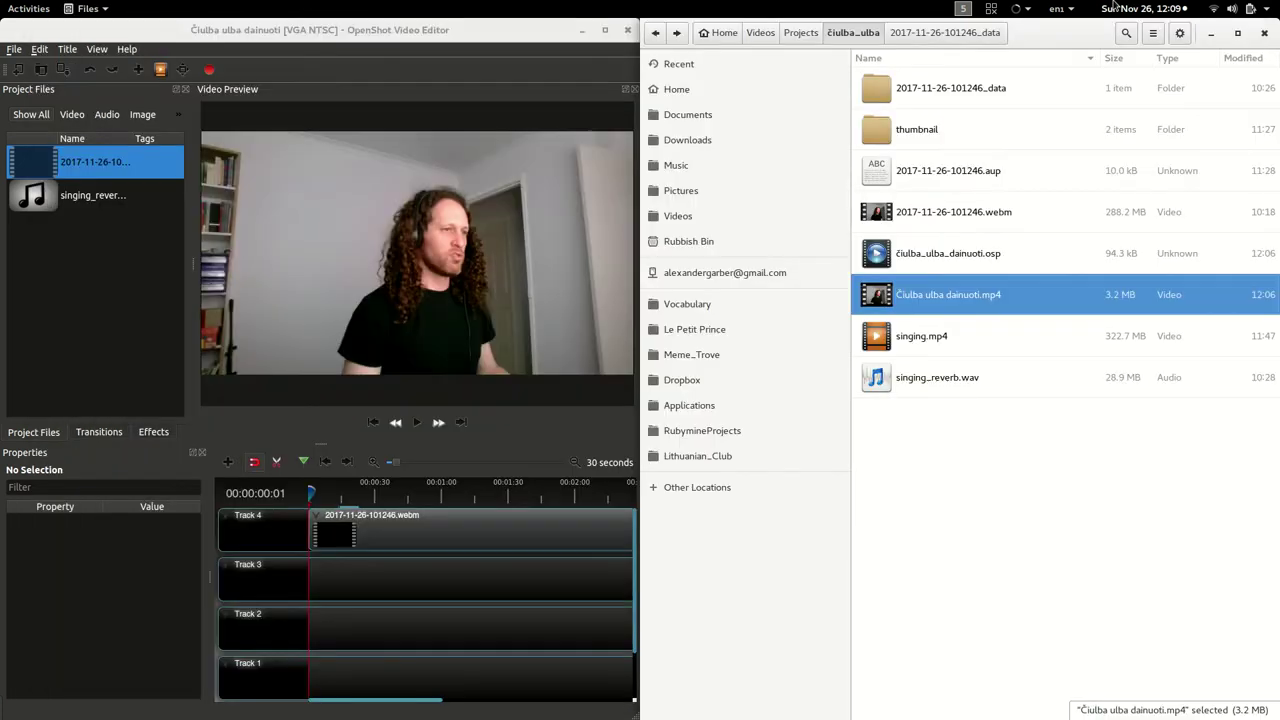
Step: Play the original 2017-11-26-101246.webm recording in VLC
{"action": "double_click", "coordinate": [945, 211]}
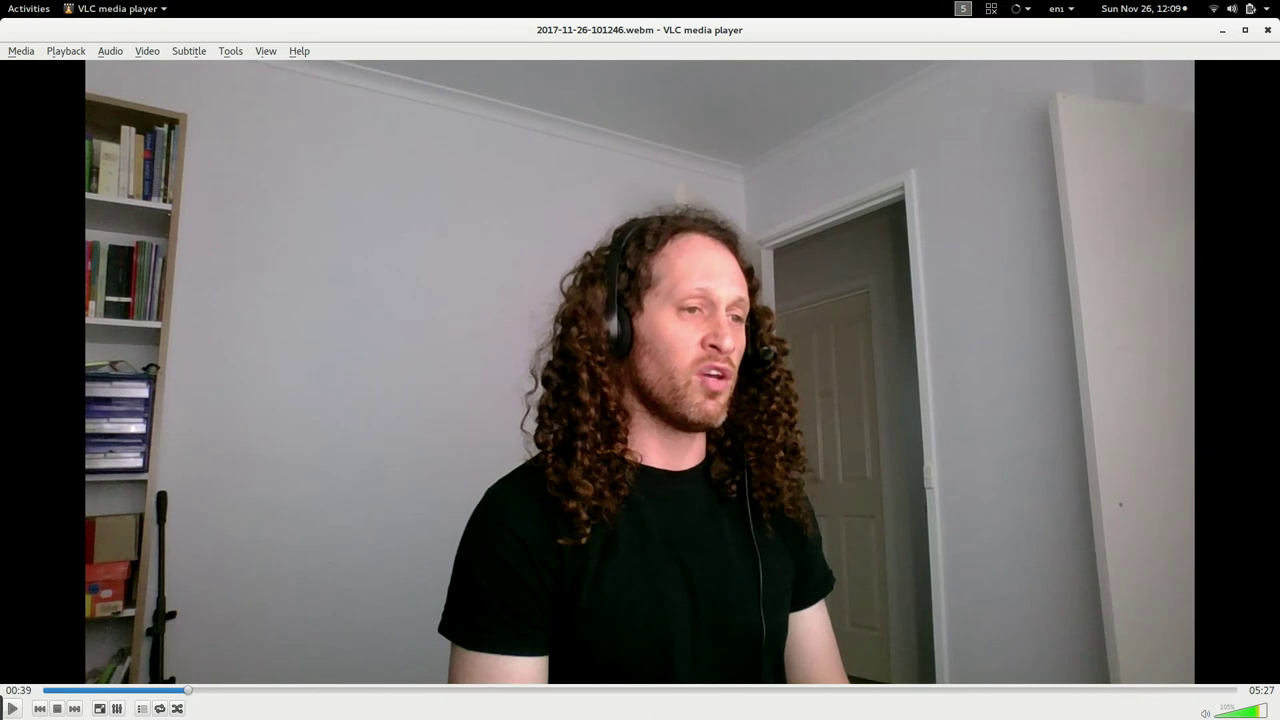
Step: Close VLC, play the webm clip in OpenShot's preview, and bring the Terminal log forward
{"action": "left_click", "coordinate": [1267, 30]}
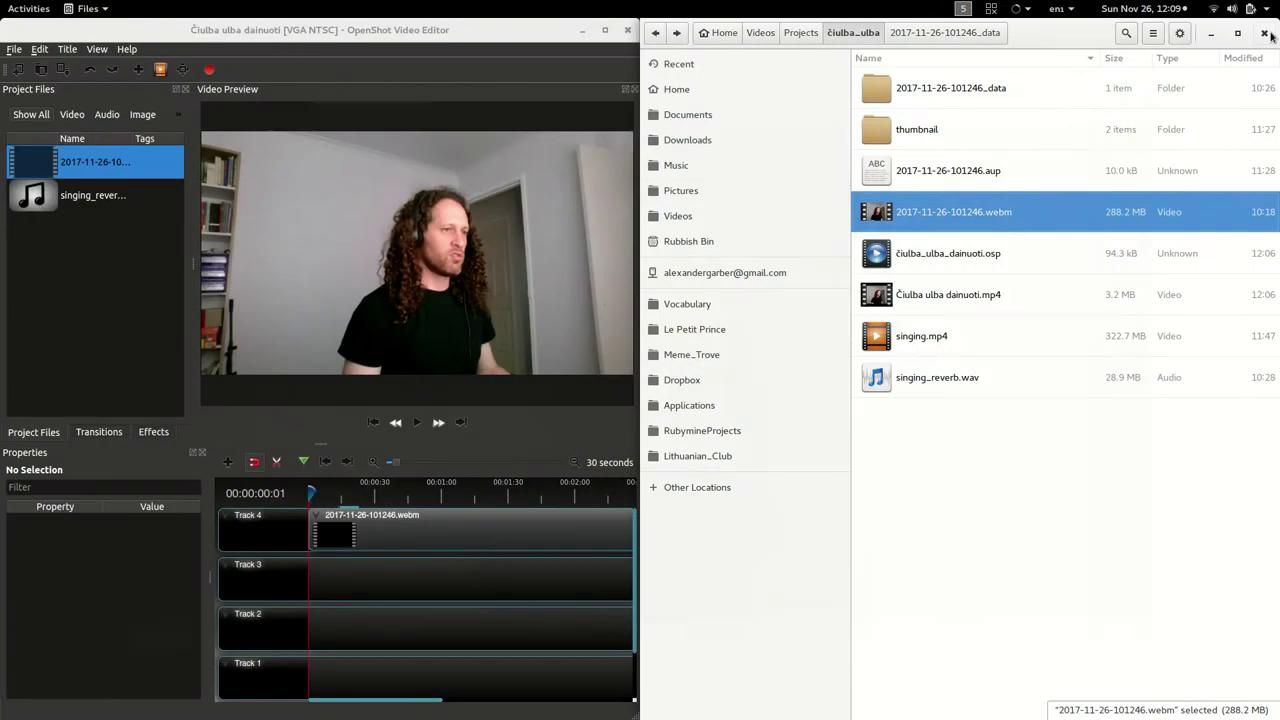
{"action": "left_click", "coordinate": [417, 428]}
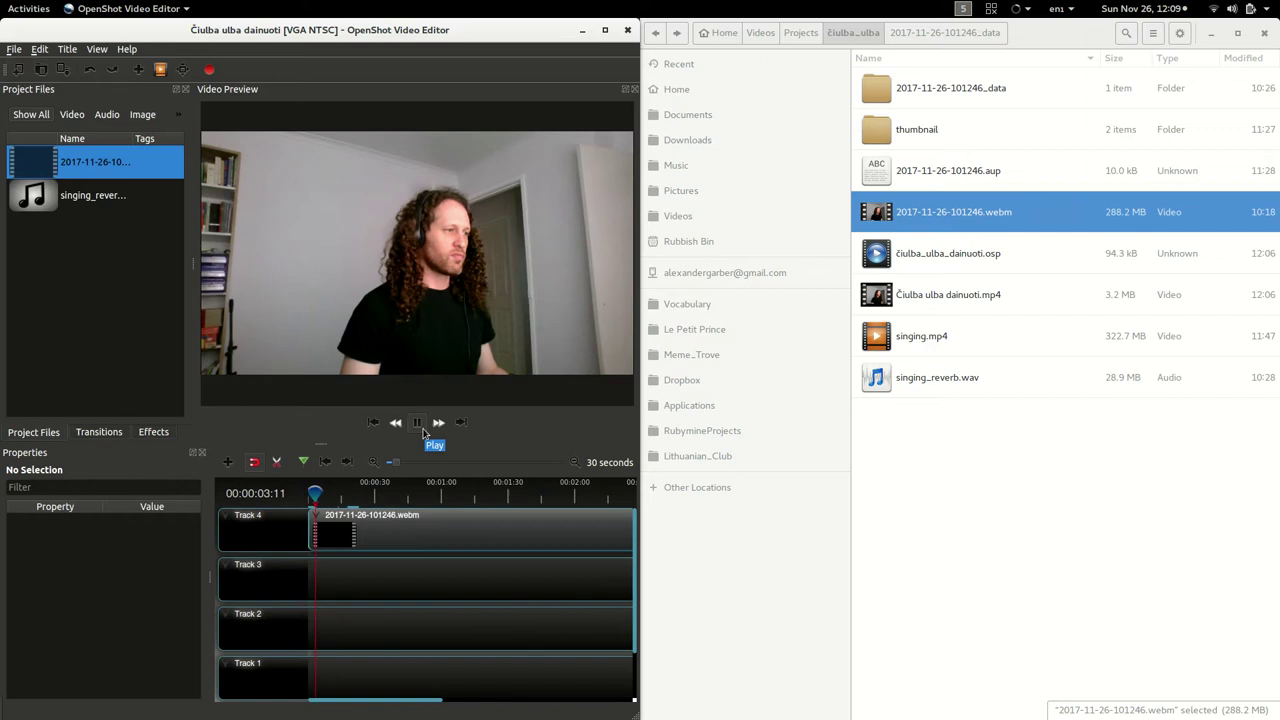
{"action": "key", "text": "alt+Tab"}
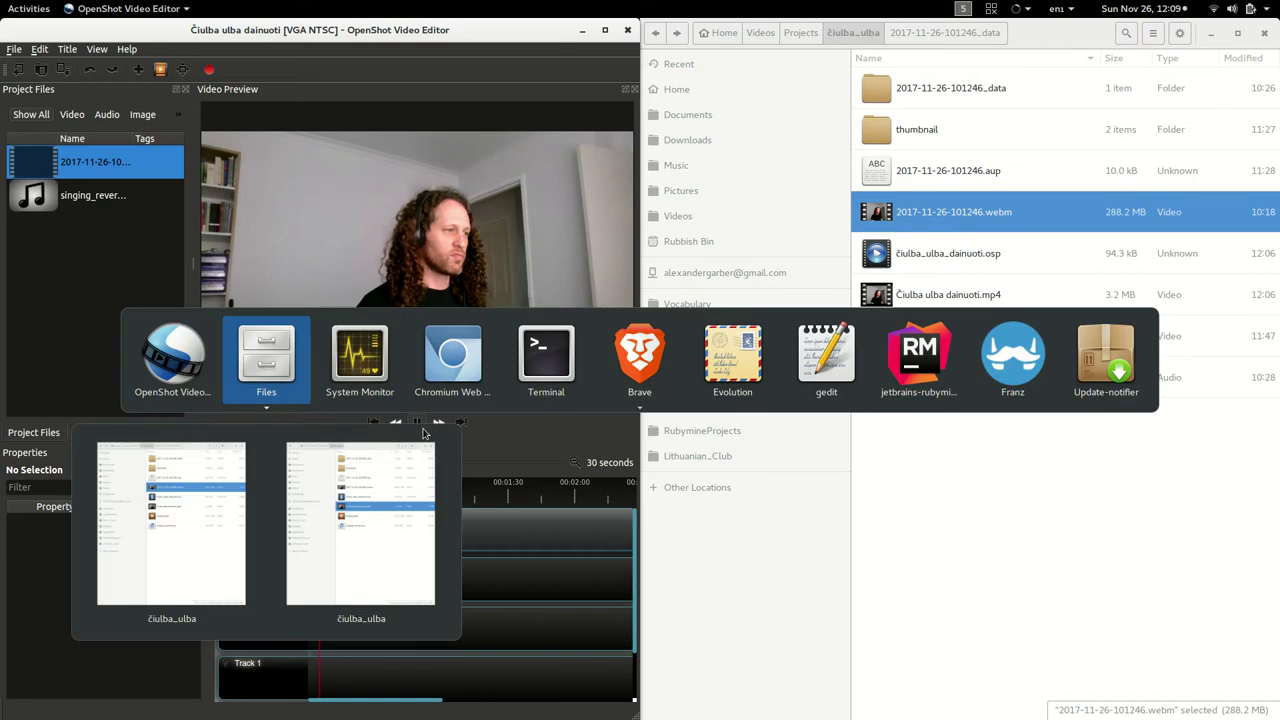
{"action": "key", "text": "alt+Tab"}
{"action": "key", "text": "alt+Tab"}
{"action": "key", "text": "alt+Tab"}
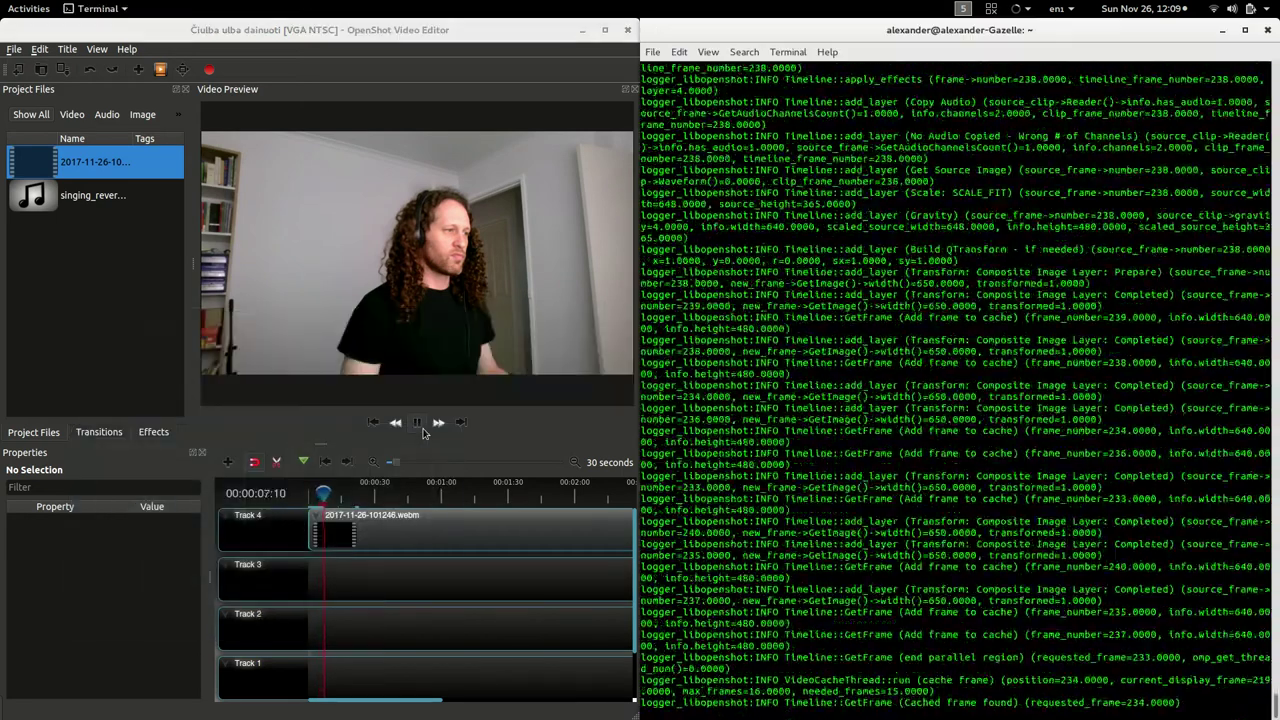
Step: Uncheck Debug Mode (Verbose) on the Debug tab of OpenShot's Preferences
{"action": "left_click", "coordinate": [97, 49]}
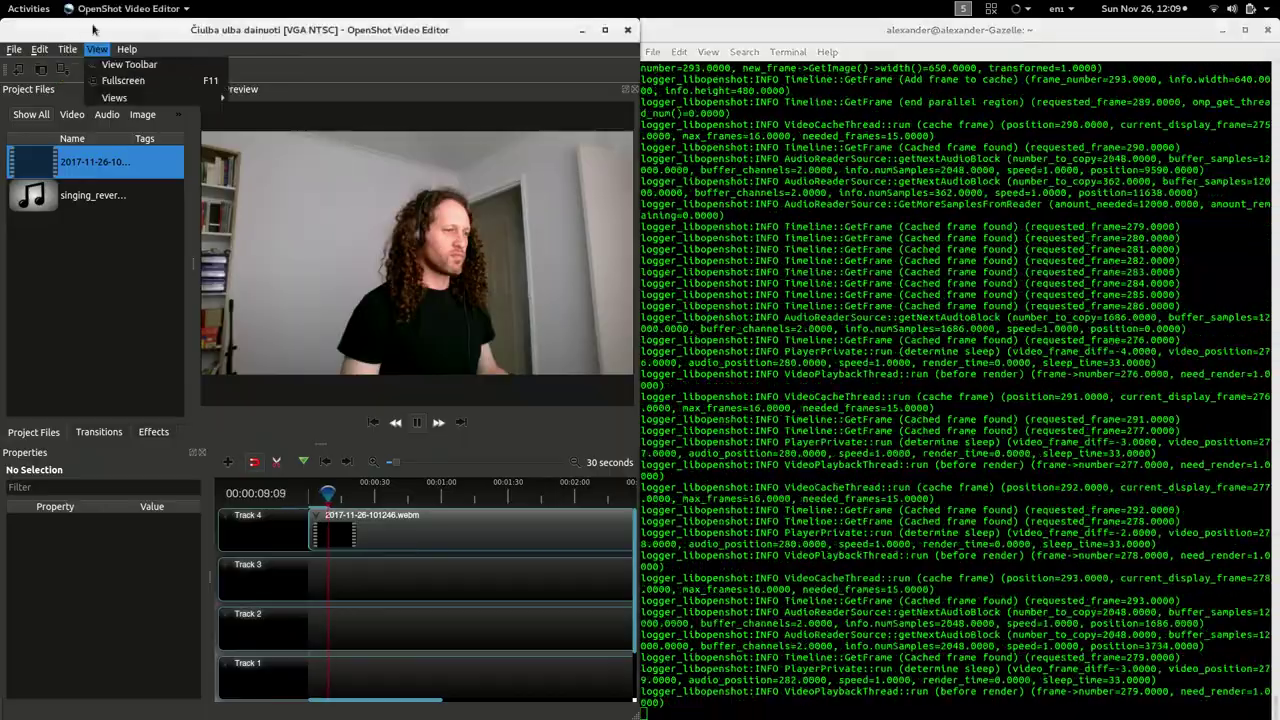
{"action": "left_click", "coordinate": [75, 114]}
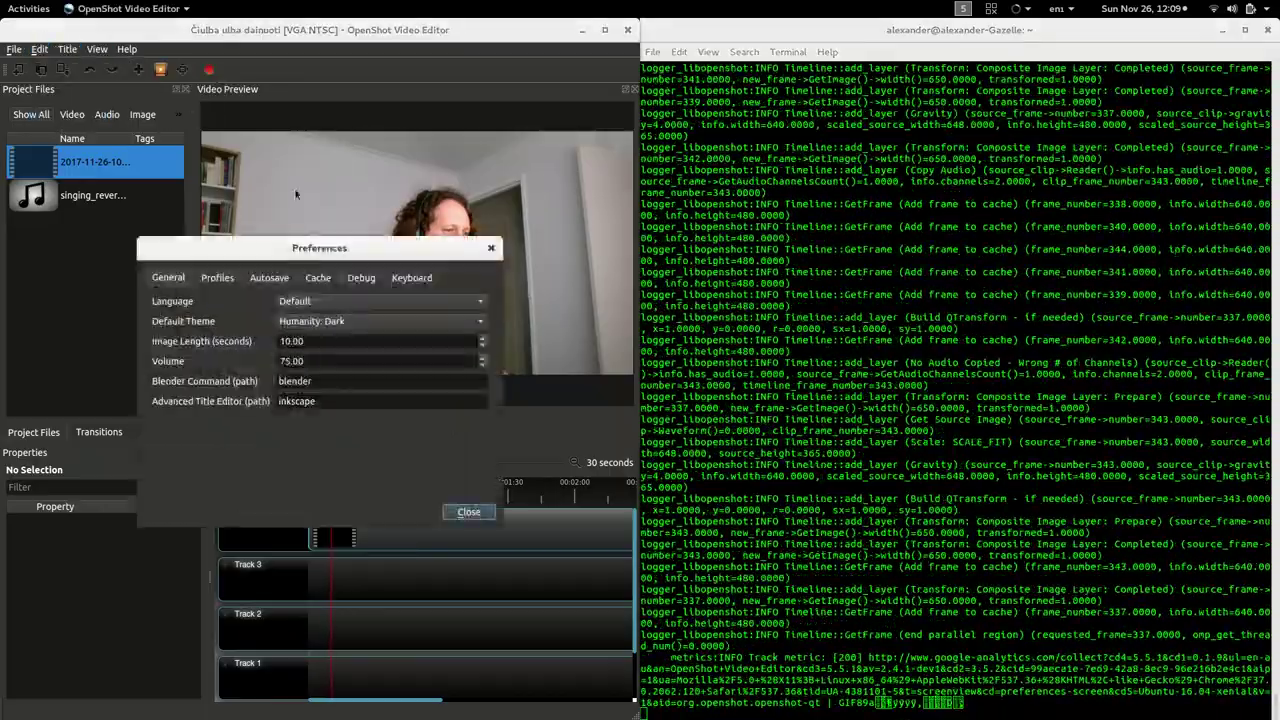
{"action": "left_click", "coordinate": [368, 281]}
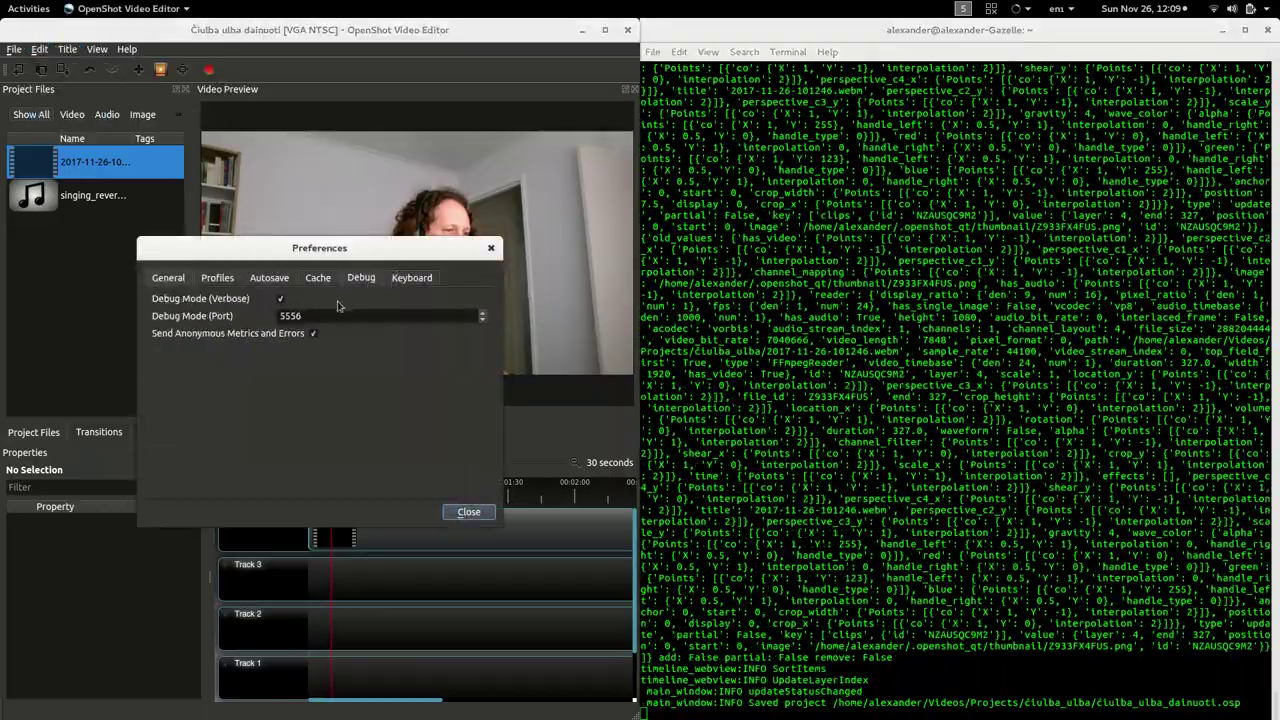
{"action": "left_click", "coordinate": [280, 299]}
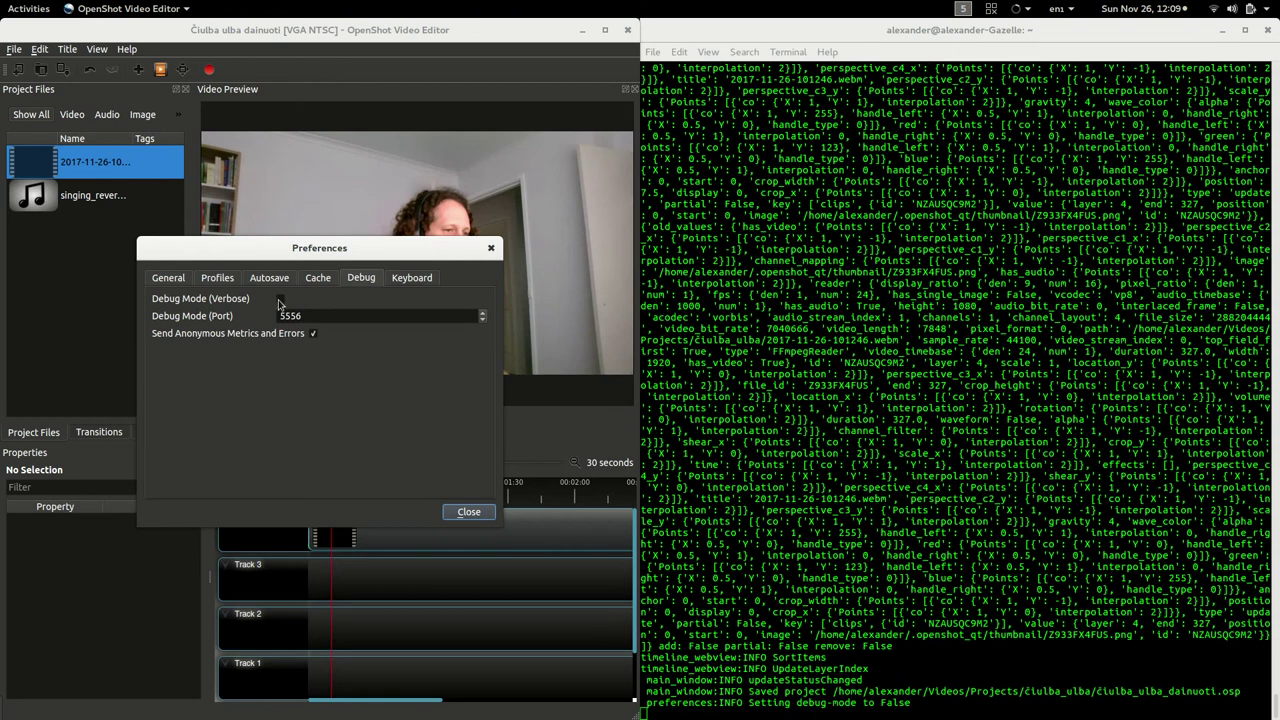
{"action": "left_click", "coordinate": [472, 516]}
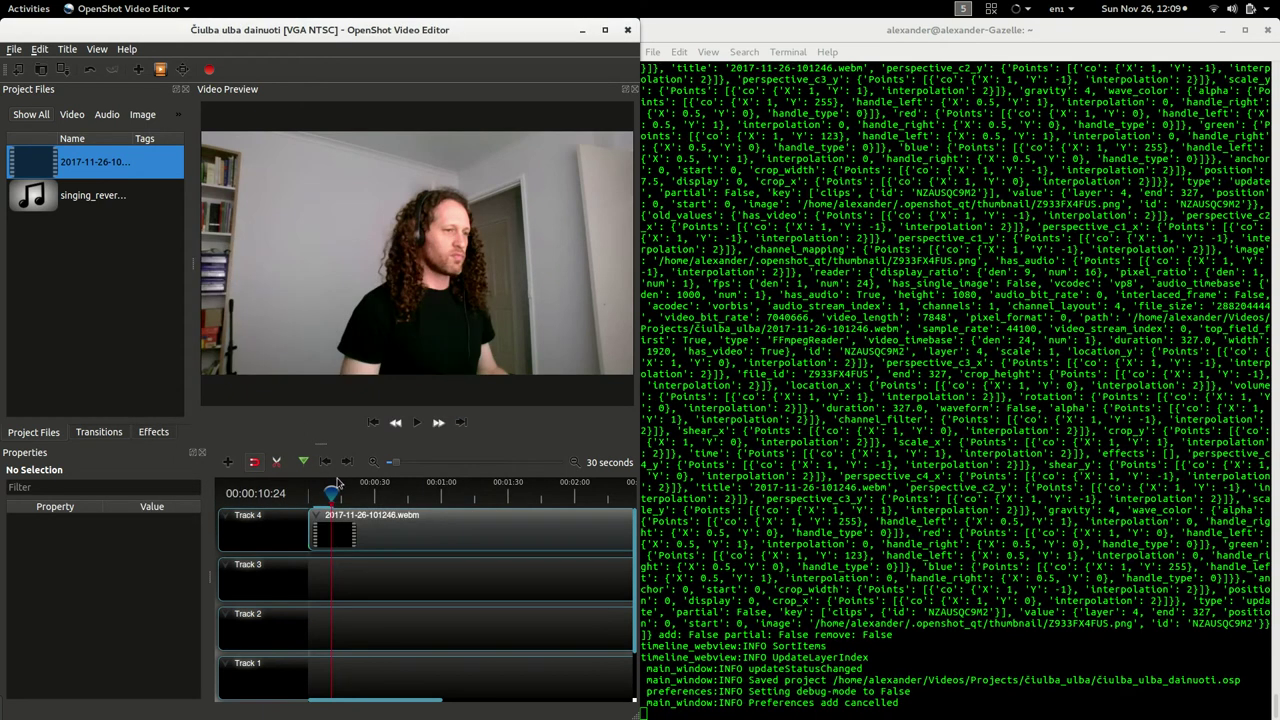
Step: Replay the clip in the Video Preview and pause it around 00:00:17
{"action": "left_click", "coordinate": [417, 422]}
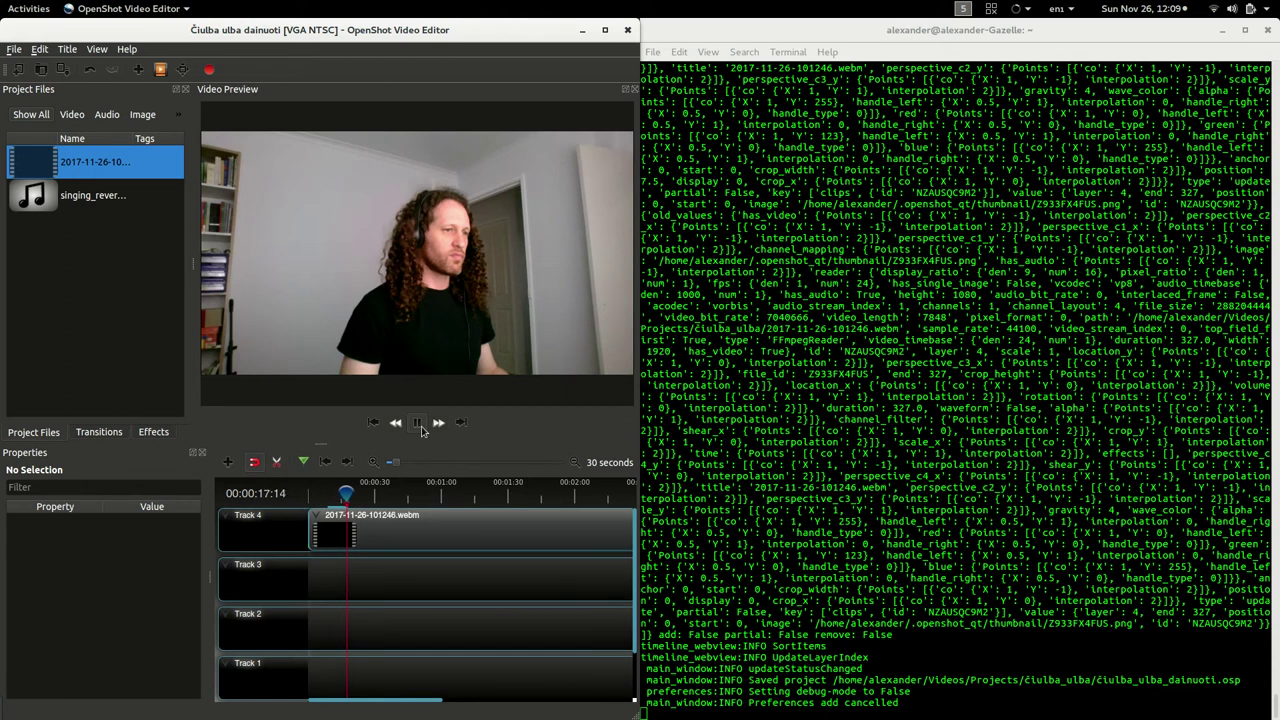
{"action": "left_click", "coordinate": [417, 422]}
Step: Open the exported Čiulba ulba dainuoti.mp4 in VLC and move its window over OpenShot
{"action": "key", "text": "alt+Tab"}
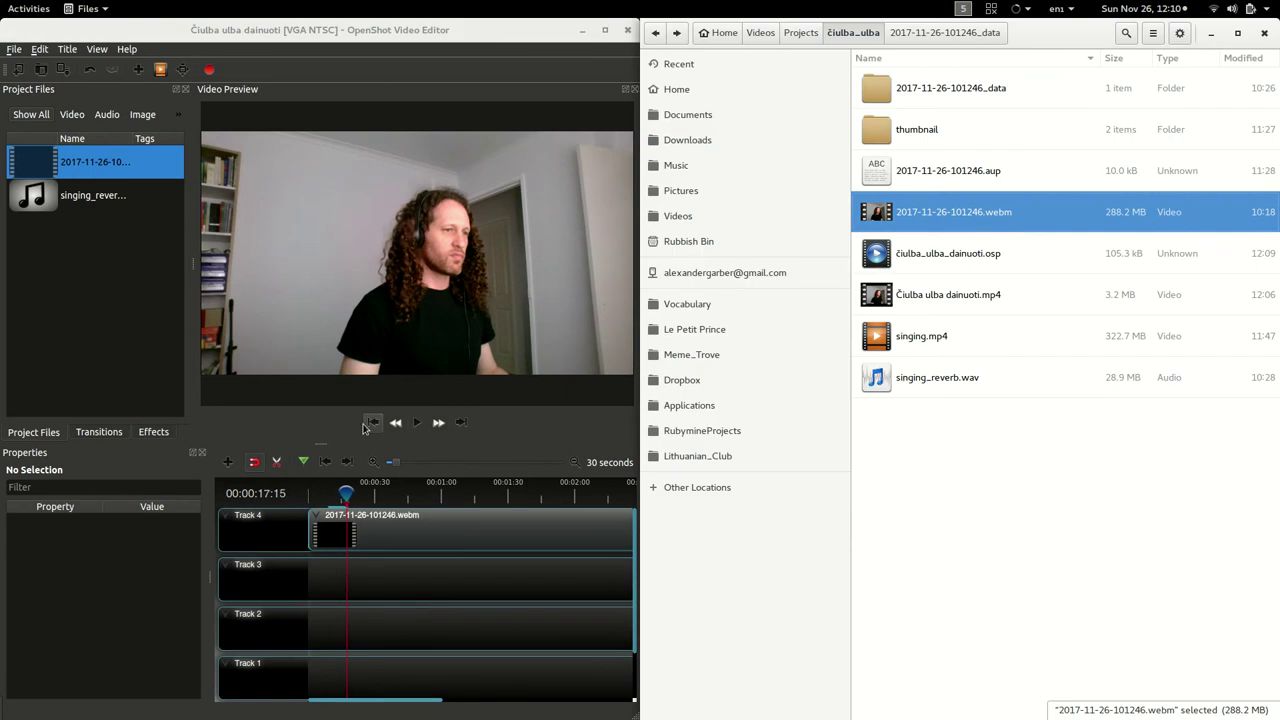
{"action": "double_click", "coordinate": [986, 291]}
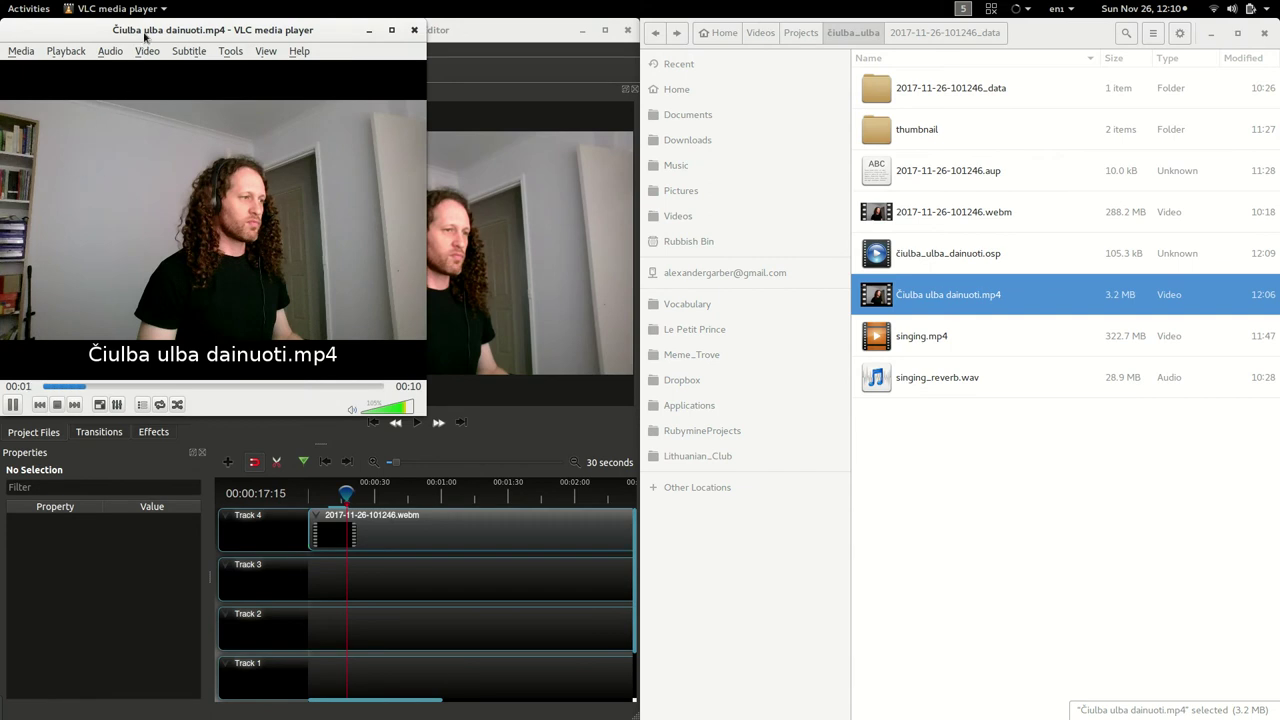
{"action": "left_click_drag", "start_coordinate": [145, 37], "coordinate": [294, 65]}
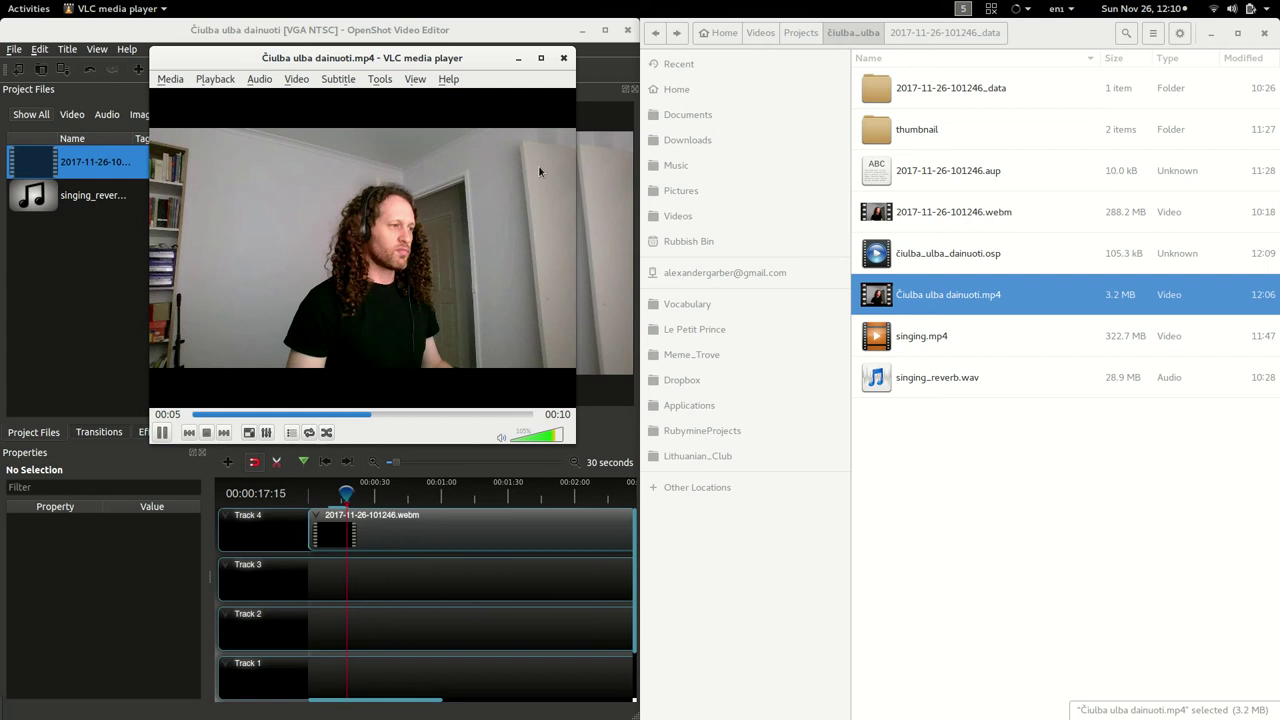
Step: Close VLC and bring the Terminal log back beside OpenShot
{"action": "left_click", "coordinate": [564, 58]}
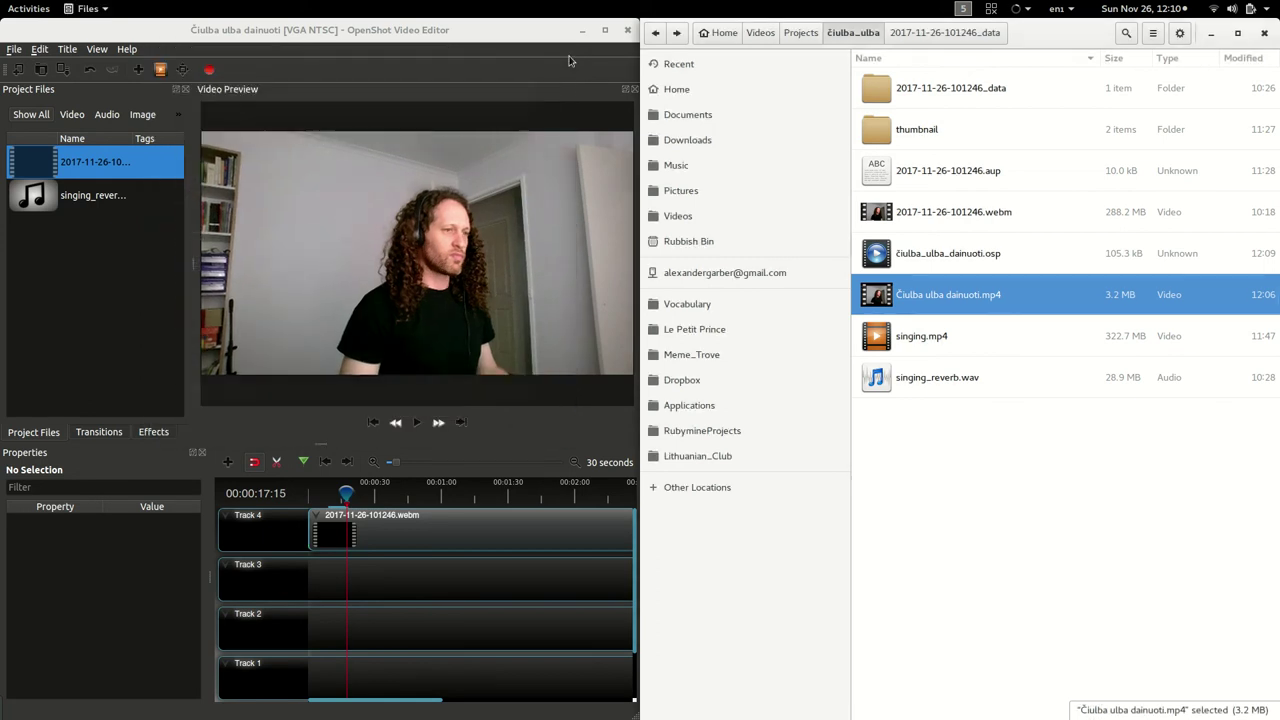
{"action": "key", "text": "alt+Tab"}
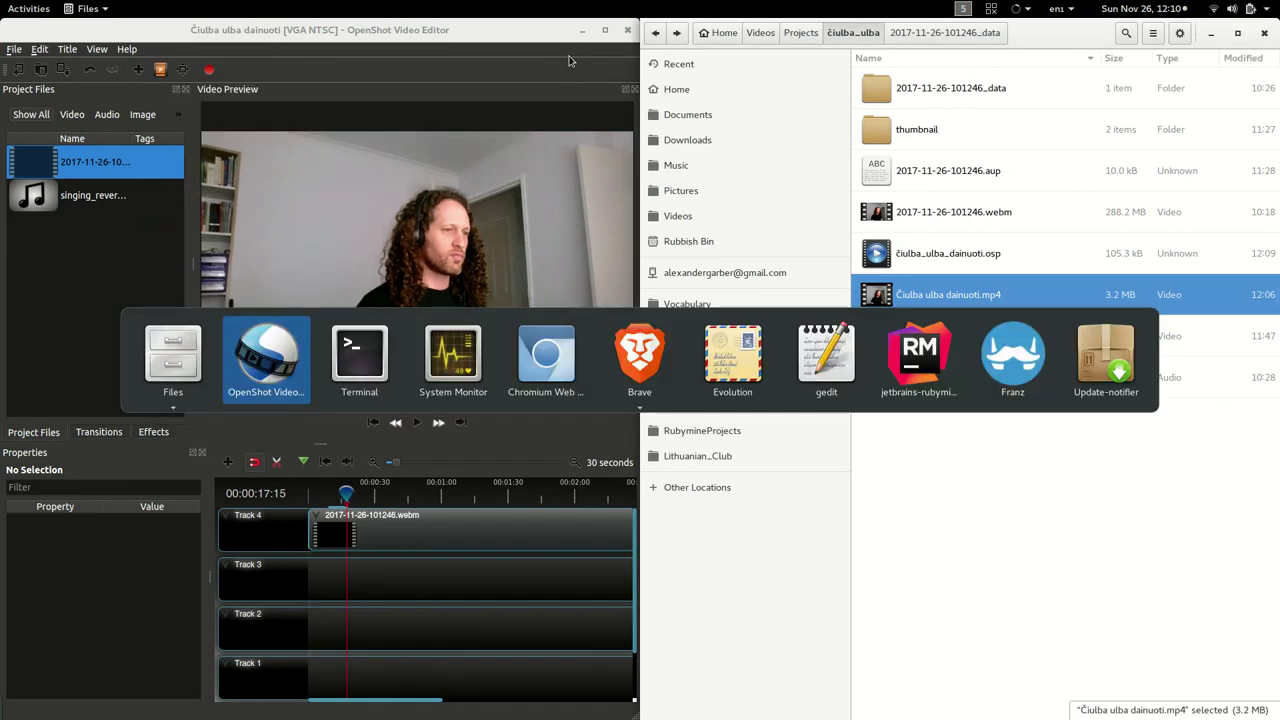
{"action": "key", "text": "alt+Tab"}
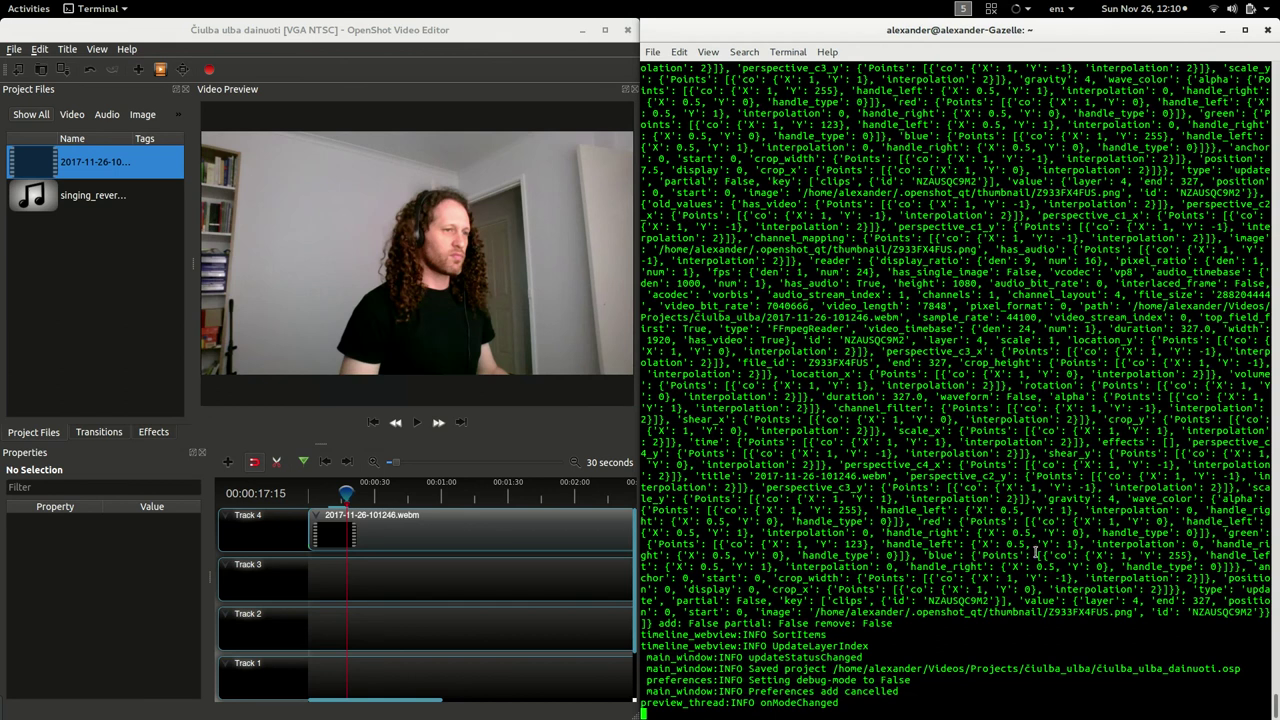